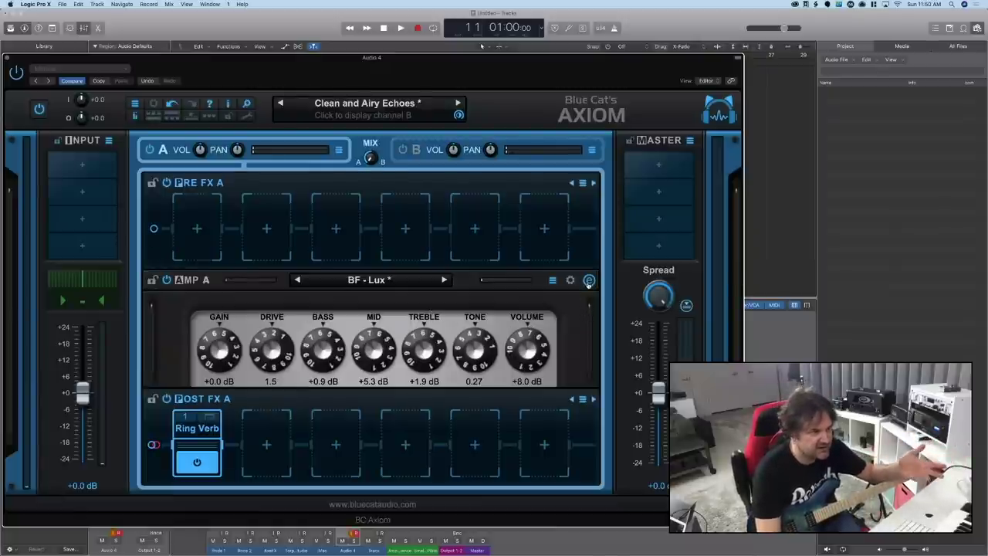
Open the BF - Lux amp's detailed editor, look through the Post-Filter's factory cabinet presets, and close the editor unchanged
{"action": "left_click", "coordinate": [588, 281]}
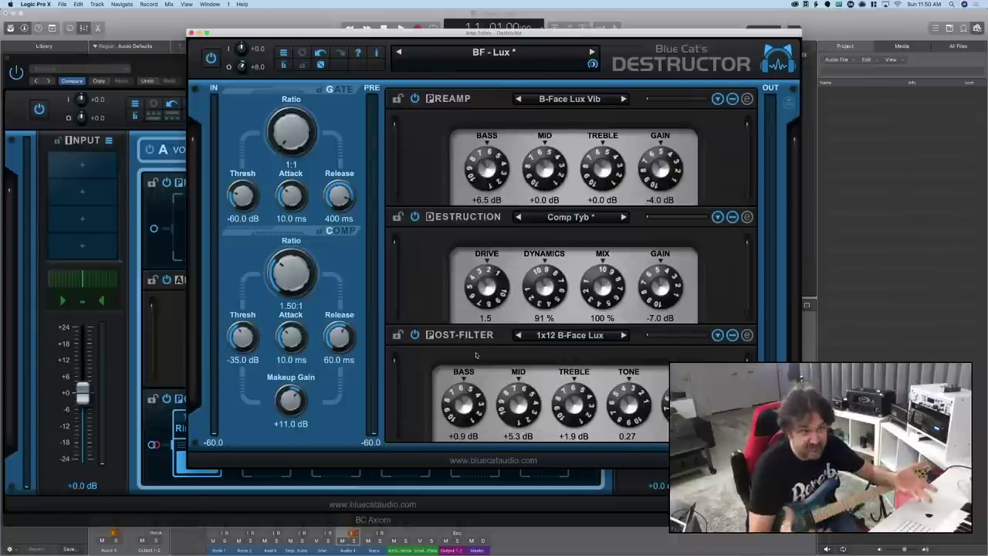
{"action": "left_click", "coordinate": [575, 337]}
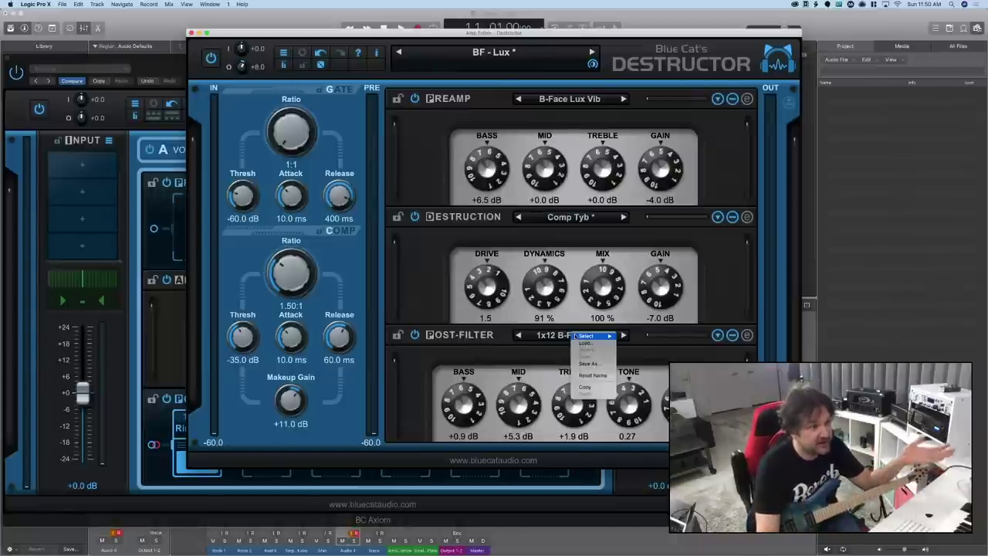
{"action": "mouse_move", "coordinate": [587, 338]}
{"action": "mouse_move", "coordinate": [643, 338]}
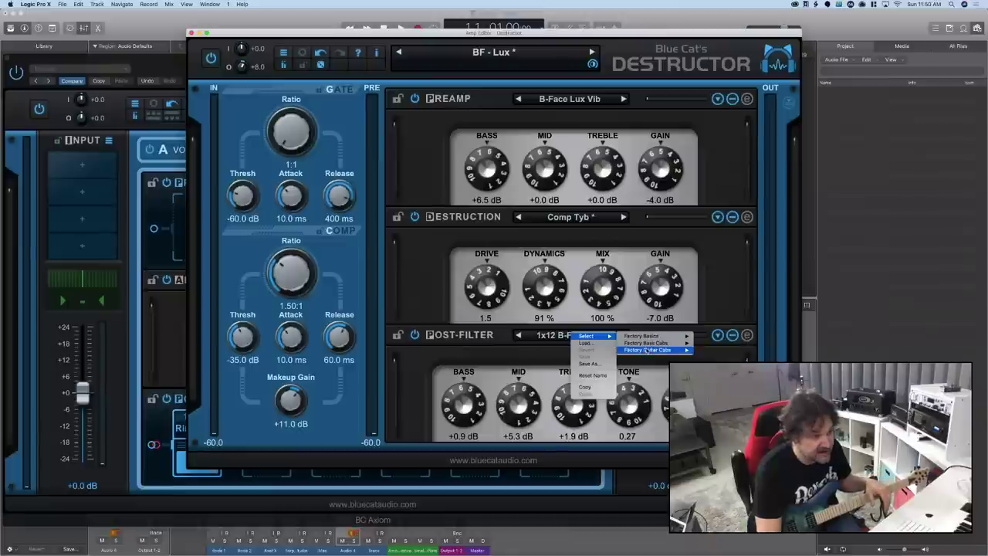
{"action": "left_click", "coordinate": [410, 367]}
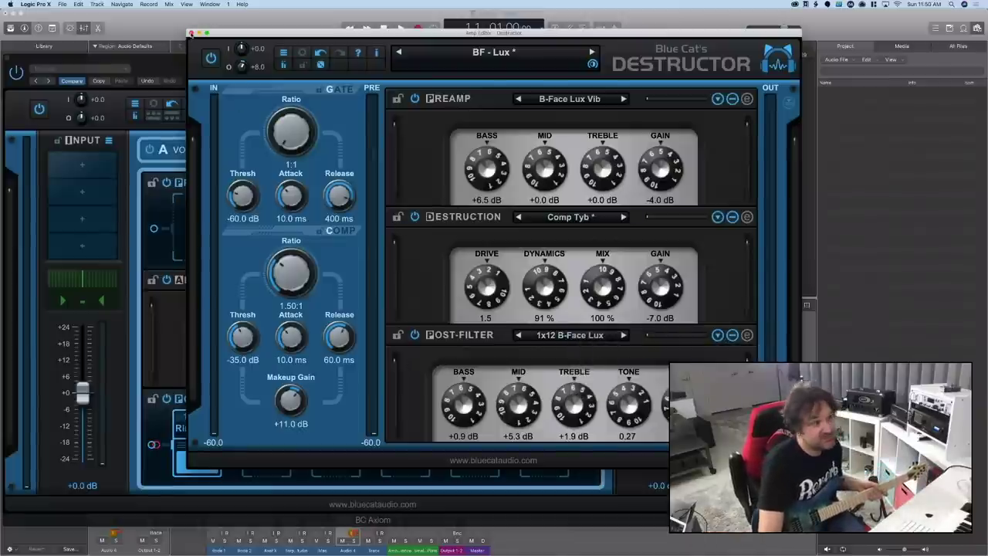
{"action": "left_click", "coordinate": [190, 34]}
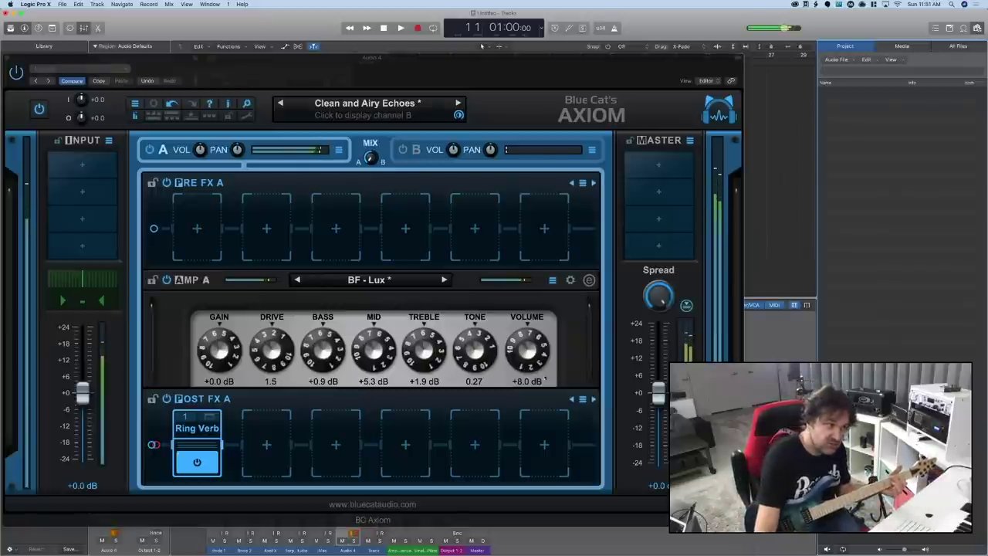
Set the BF - Lux amp's Mid to -5.0 dB and its Bass to +10.0 dB
{"action": "left_click_drag", "start_coordinate": [374, 339], "coordinate": [372, 409]}
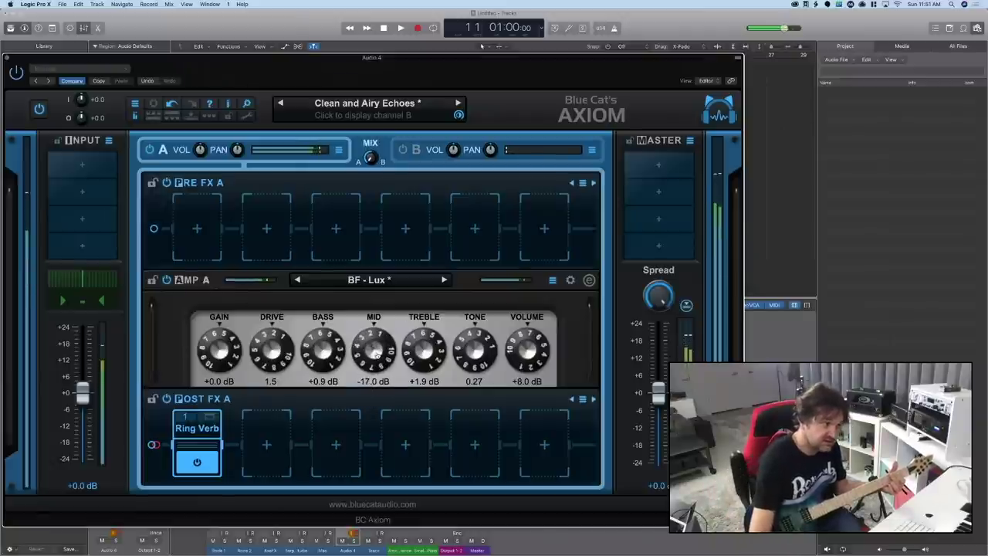
{"action": "left_click_drag", "start_coordinate": [377, 332], "coordinate": [333, 325]}
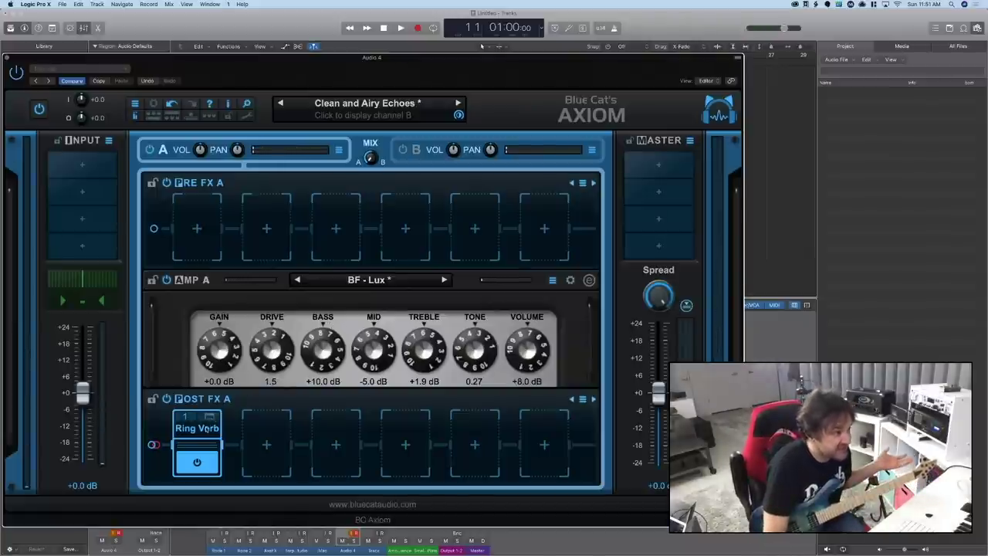
View the Ring Verb effect's Late Replies settings and the built-in effects available for the second Post FX A slot
{"action": "left_click", "coordinate": [209, 417]}
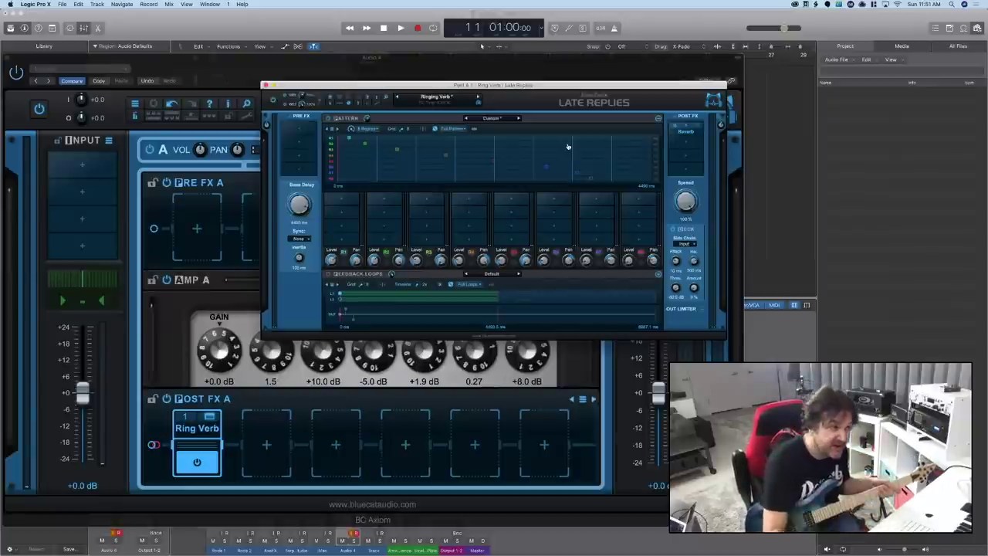
{"action": "left_click", "coordinate": [265, 85]}
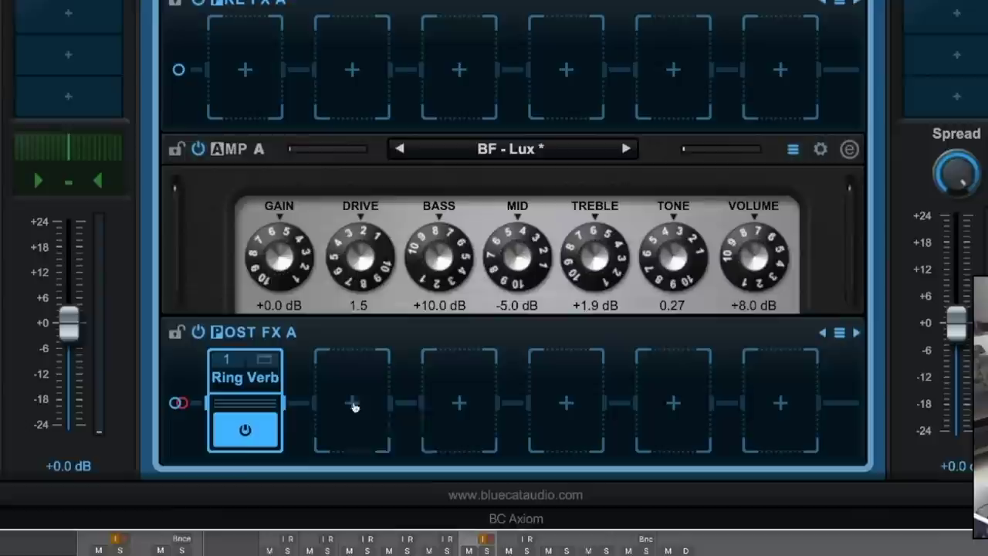
{"action": "left_click", "coordinate": [268, 445]}
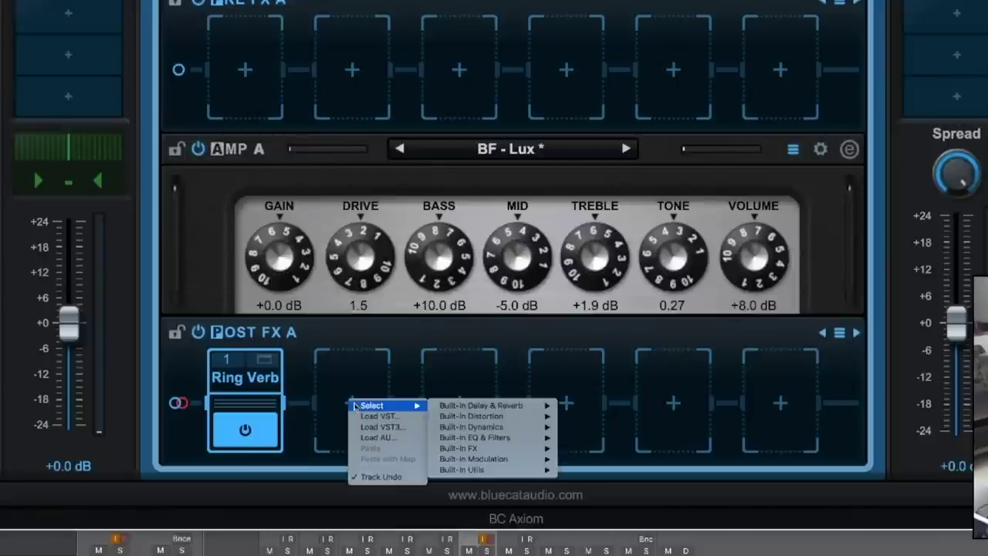
{"action": "mouse_move", "coordinate": [482, 405]}
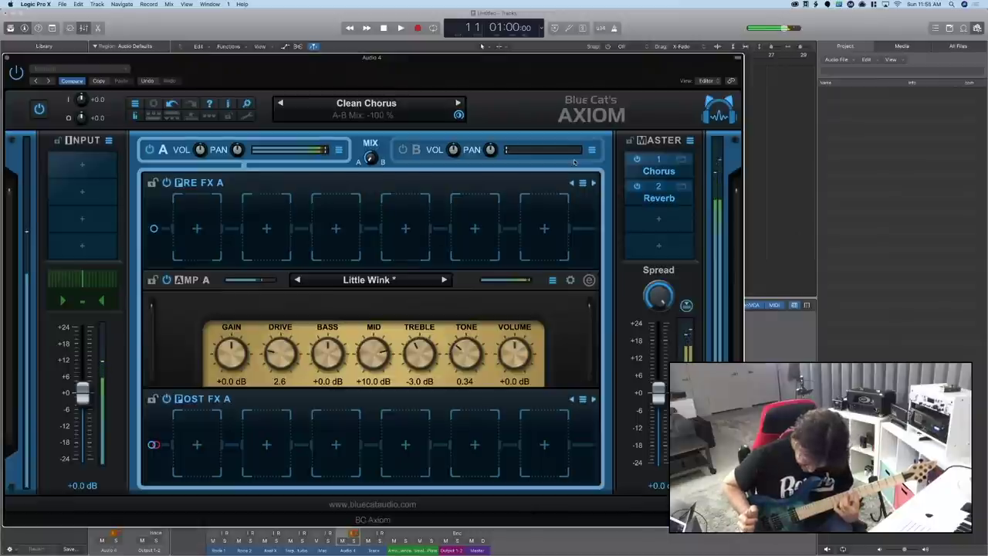
Switch to the Mellow Echoes On Tape preset and, in its amp editor, set the Destruction Drive to 0.0 and the preamp Mid to +8.0 dB
{"action": "left_click", "coordinate": [457, 103]}
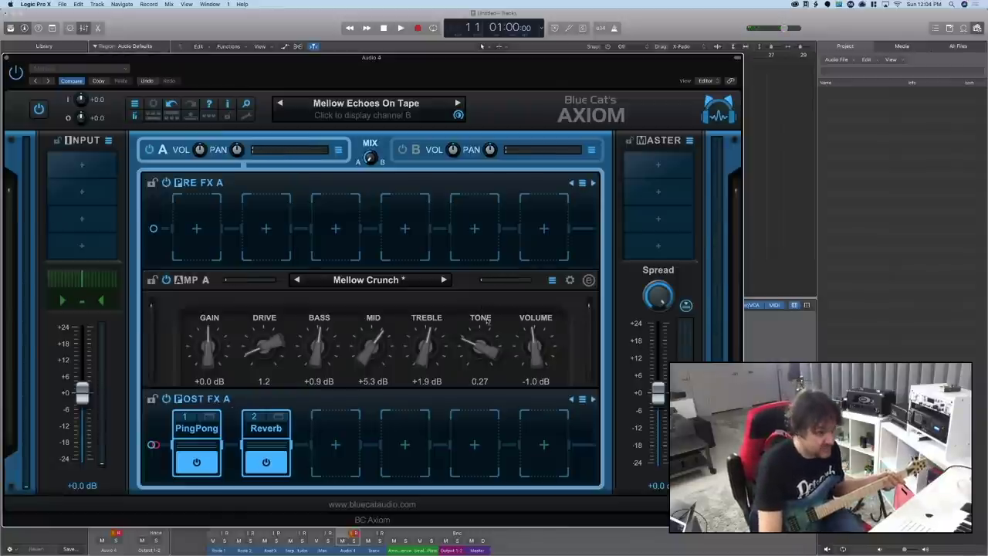
{"action": "left_click", "coordinate": [589, 281]}
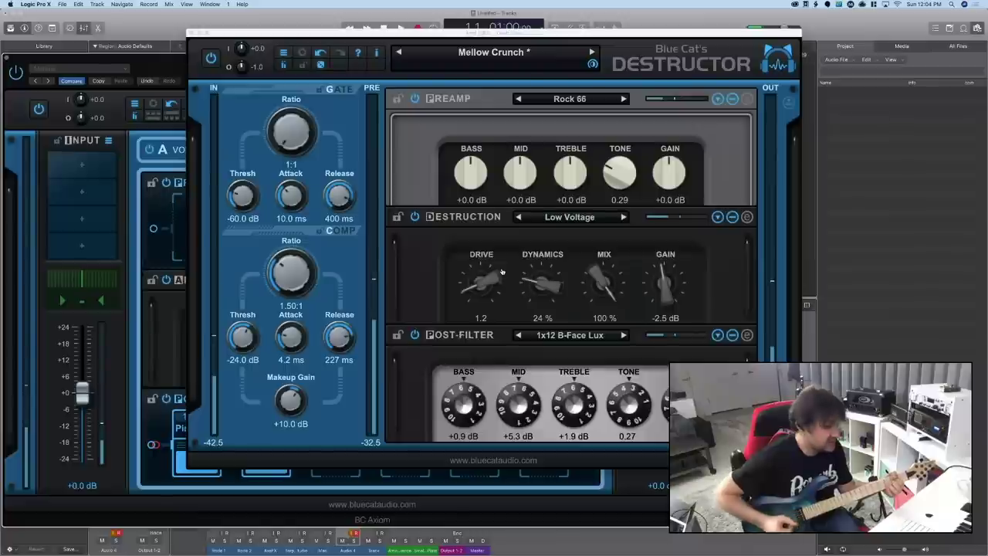
{"action": "left_click_drag", "start_coordinate": [501, 273], "coordinate": [481, 301]}
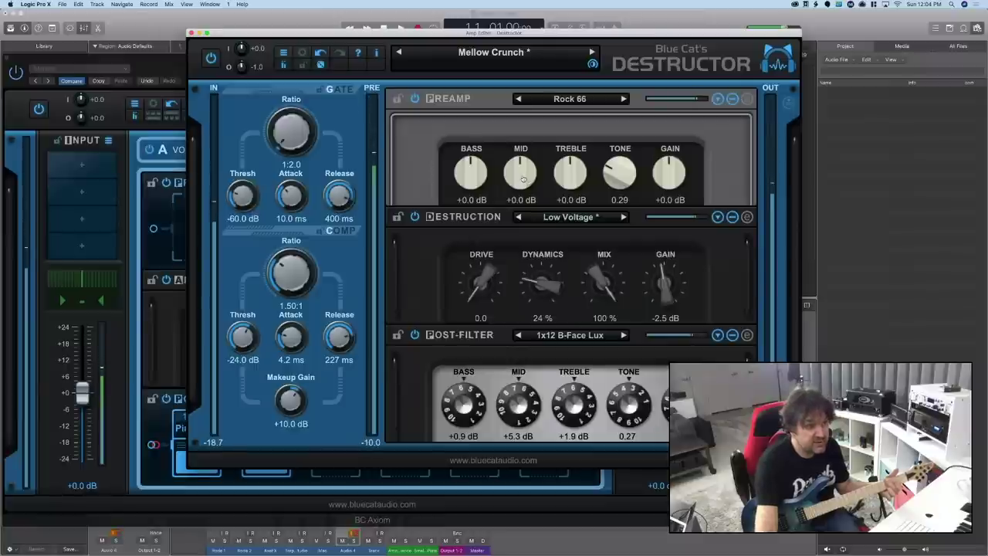
{"action": "left_click_drag", "start_coordinate": [522, 166], "coordinate": [522, 148]}
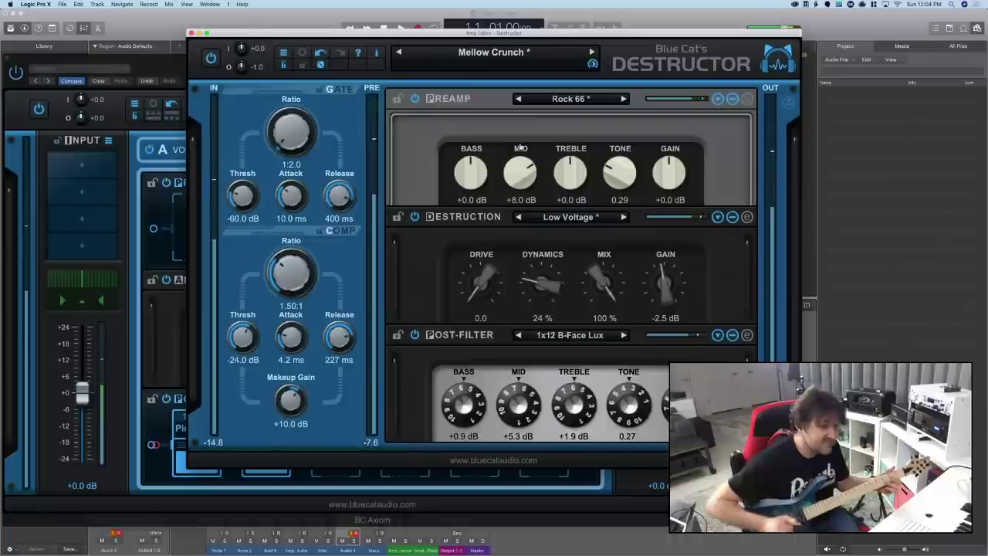
{"action": "left_click", "coordinate": [193, 32]}
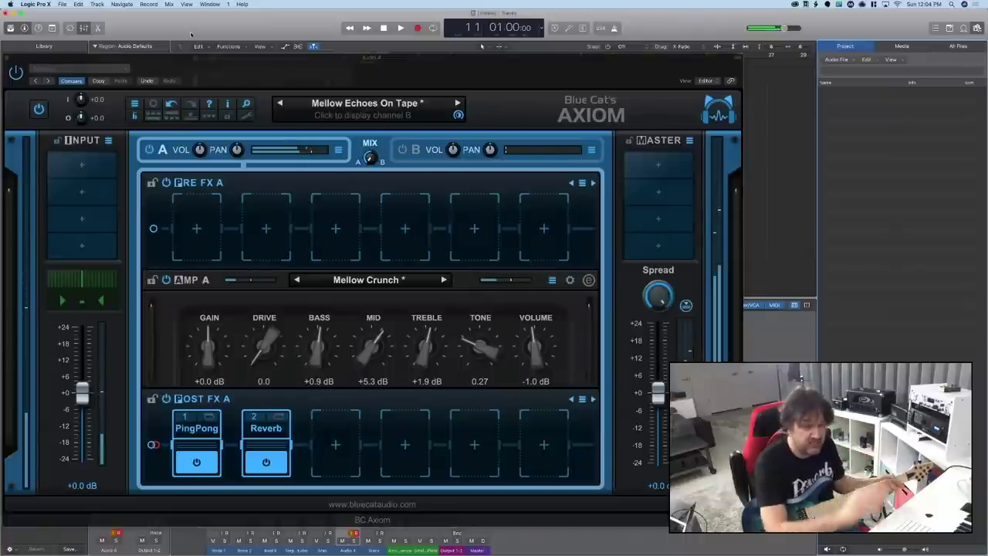
Add the built-in Chorus modulation effect to the first Pre FX A slot
{"action": "left_click", "coordinate": [197, 230]}
{"action": "mouse_move", "coordinate": [228, 231]}
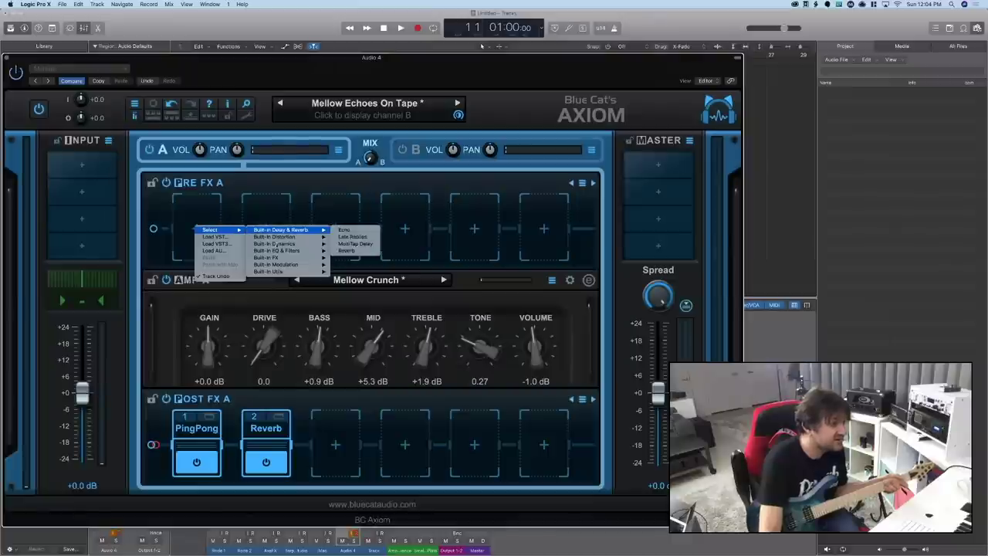
{"action": "mouse_move", "coordinate": [279, 265]}
{"action": "left_click", "coordinate": [346, 265]}
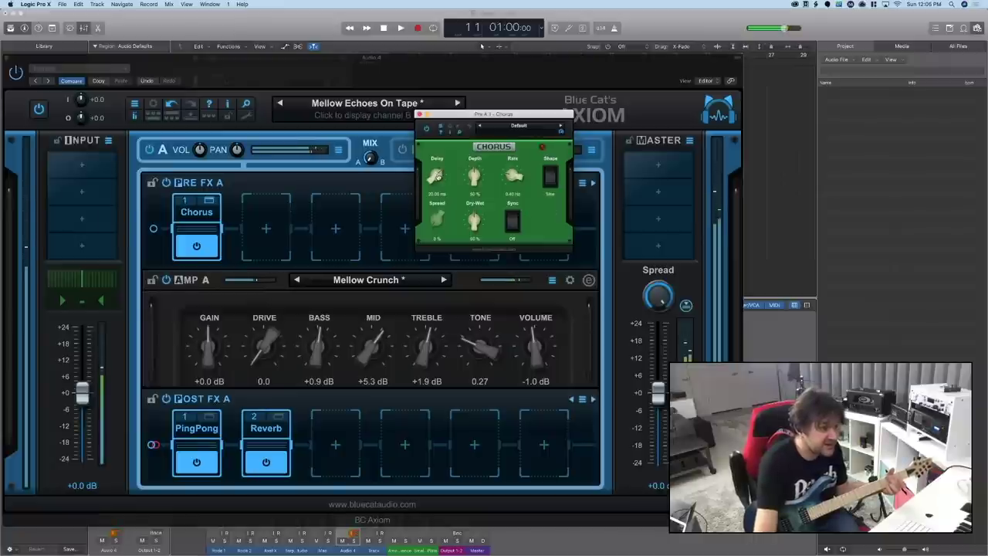
Reduce the Chorus effect's depth, delay and dry-wet mix, adjust its rate, and close its editor
{"action": "left_click_drag", "start_coordinate": [474, 182], "coordinate": [475, 198]}
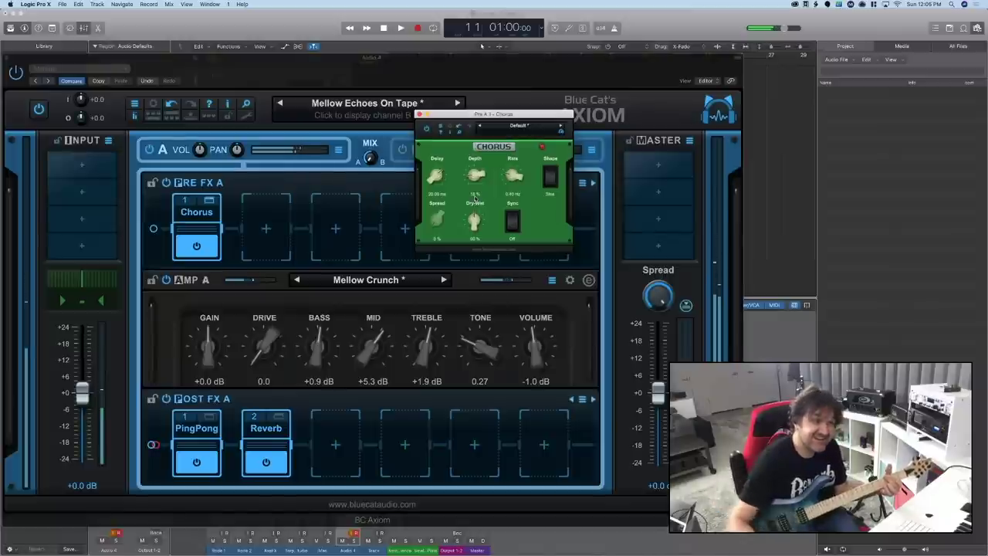
{"action": "left_click_drag", "start_coordinate": [512, 182], "coordinate": [516, 169]}
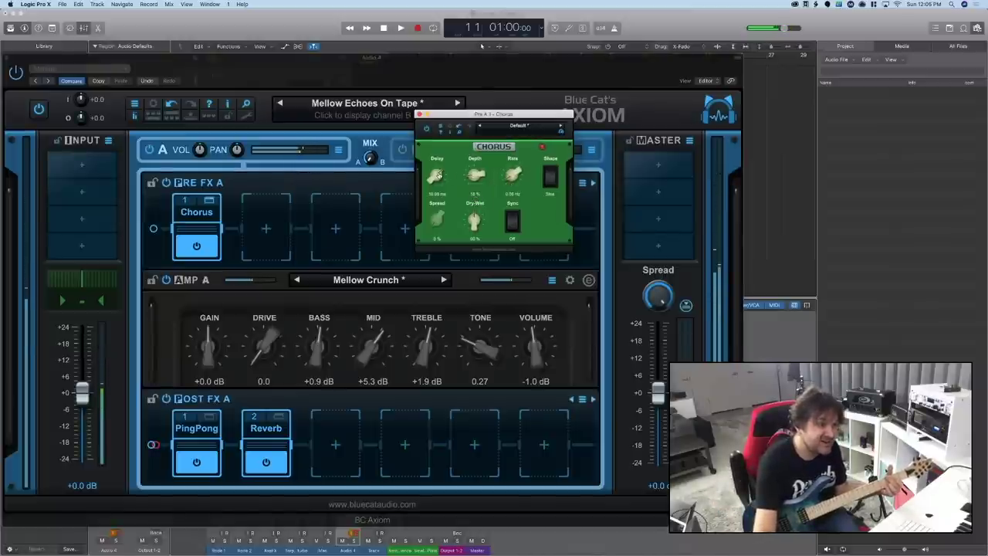
{"action": "left_click_drag", "start_coordinate": [436, 175], "coordinate": [437, 170]}
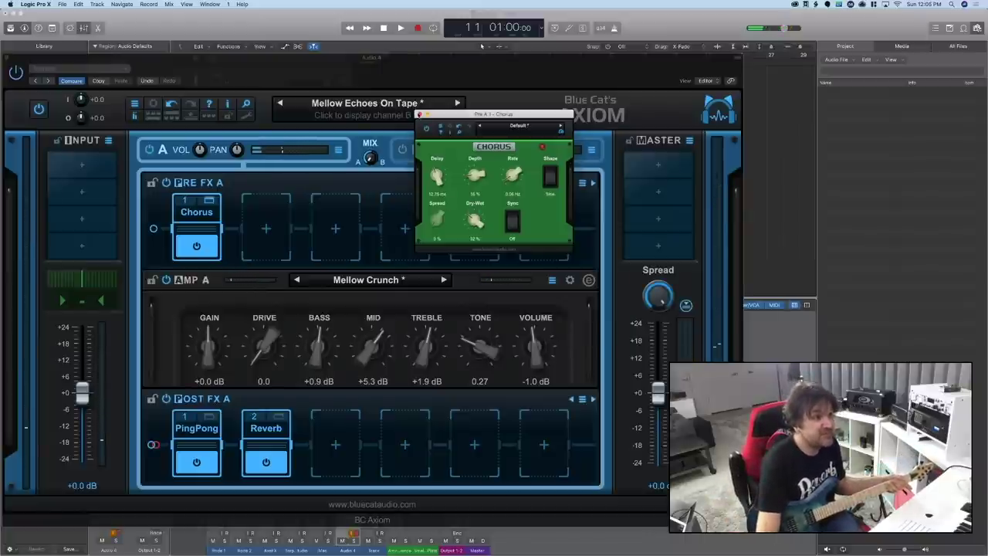
{"action": "left_click", "coordinate": [420, 114]}
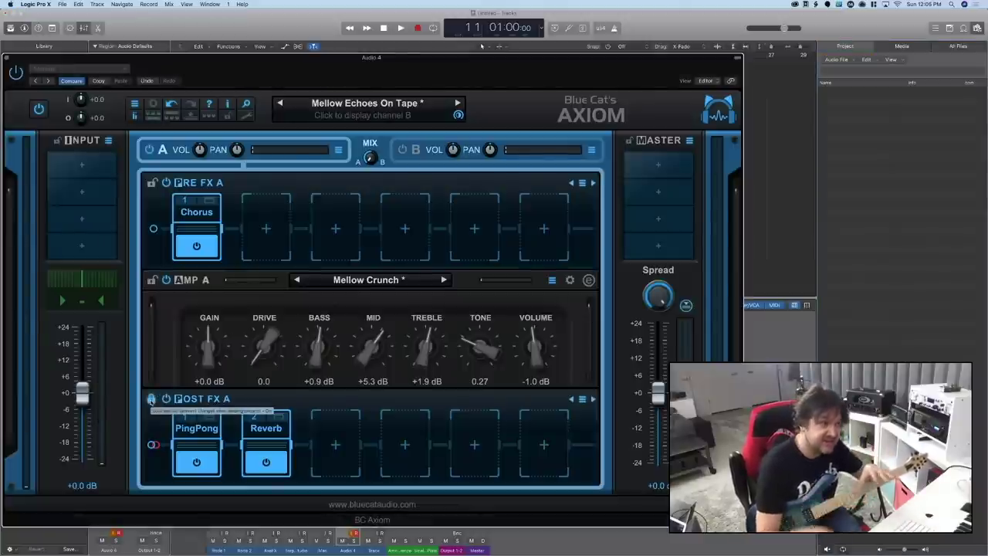
Lock the Post FX A section and load the Clean Stack factory preset from the Guitar - Clean category
{"action": "left_click", "coordinate": [374, 103]}
{"action": "mouse_move", "coordinate": [375, 103]}
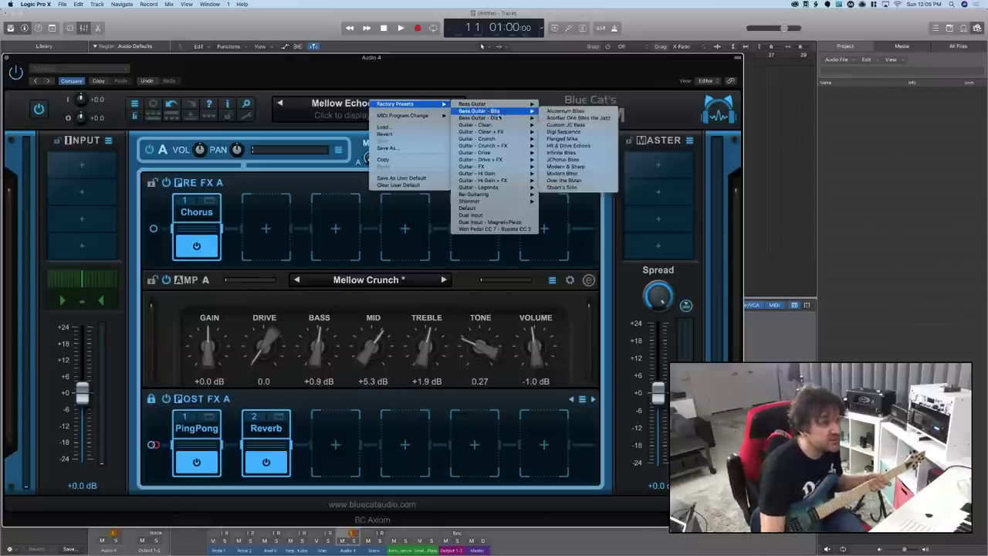
{"action": "mouse_move", "coordinate": [498, 127]}
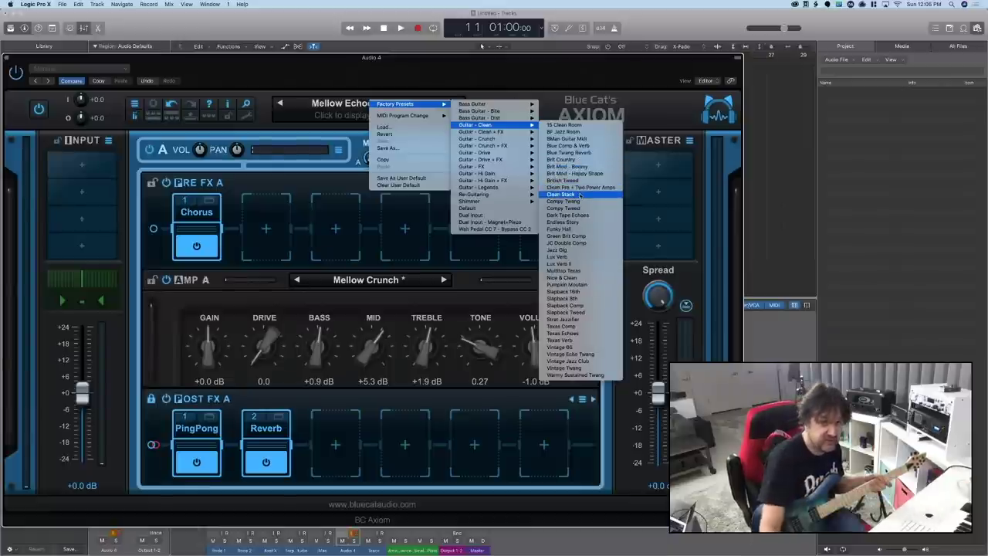
{"action": "left_click", "coordinate": [580, 195]}
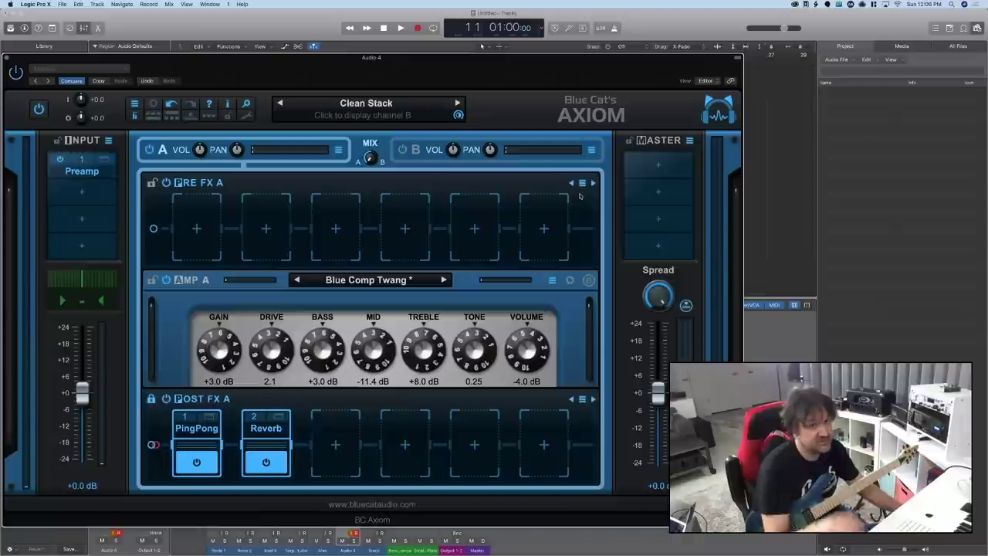
Replace the input Preamp with the built-in Re-Guitar effect, simulating from a humbucker to the Single Vintage pickup model
{"action": "left_click", "coordinate": [92, 176]}
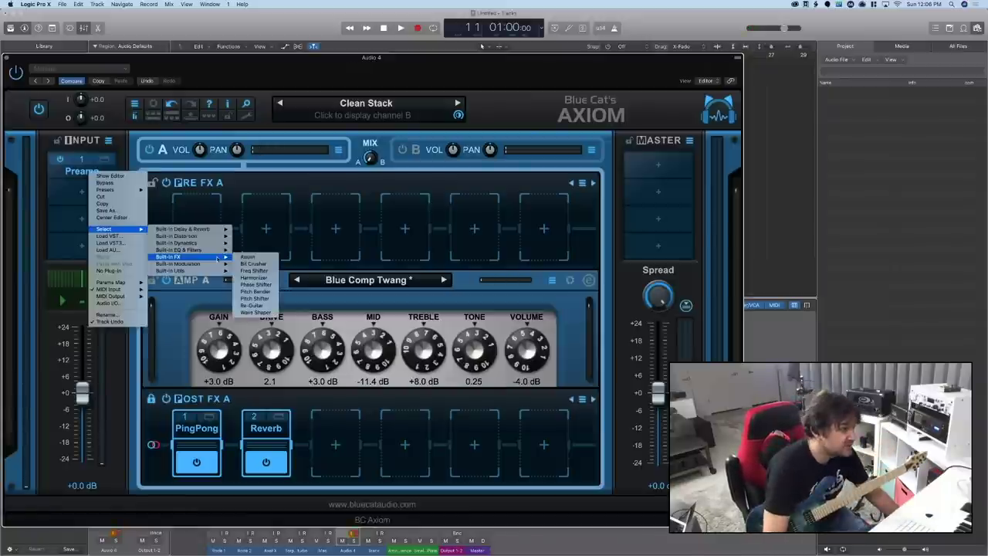
{"action": "left_click", "coordinate": [251, 307]}
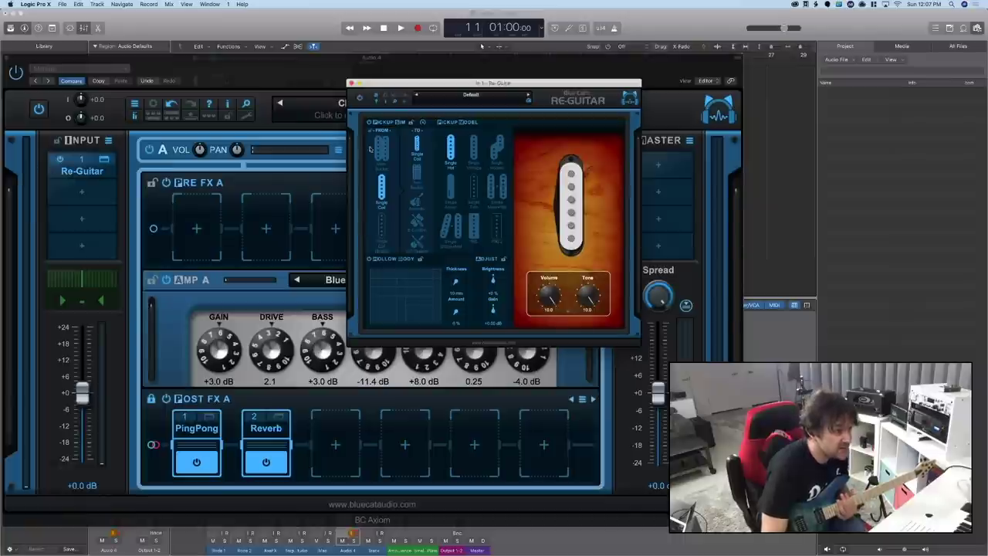
{"action": "left_click", "coordinate": [382, 149]}
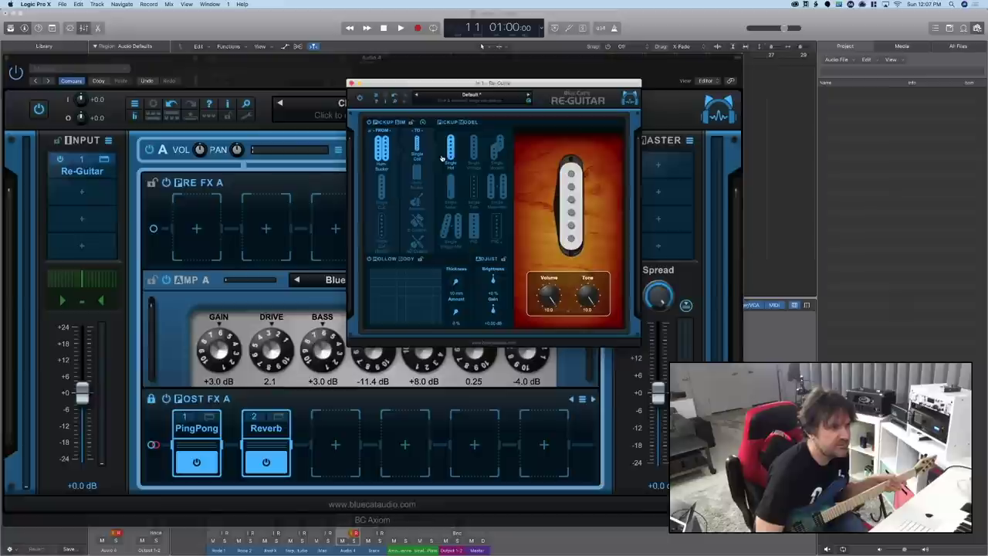
{"action": "left_click", "coordinate": [474, 152]}
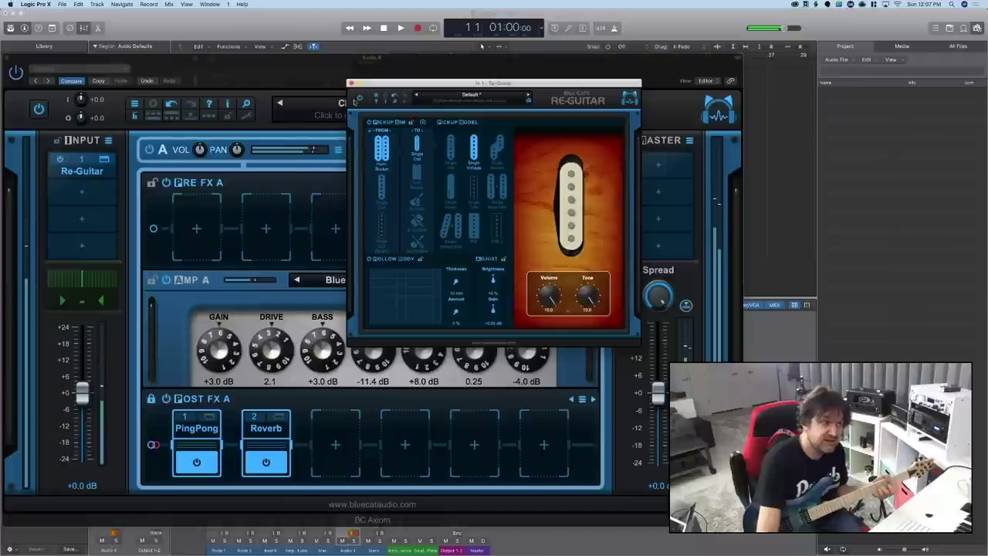
Compare the guitar tone with Re-Guitar's Single Vintage pickup simulation bypassed and active
{"action": "left_click", "coordinate": [360, 99]}
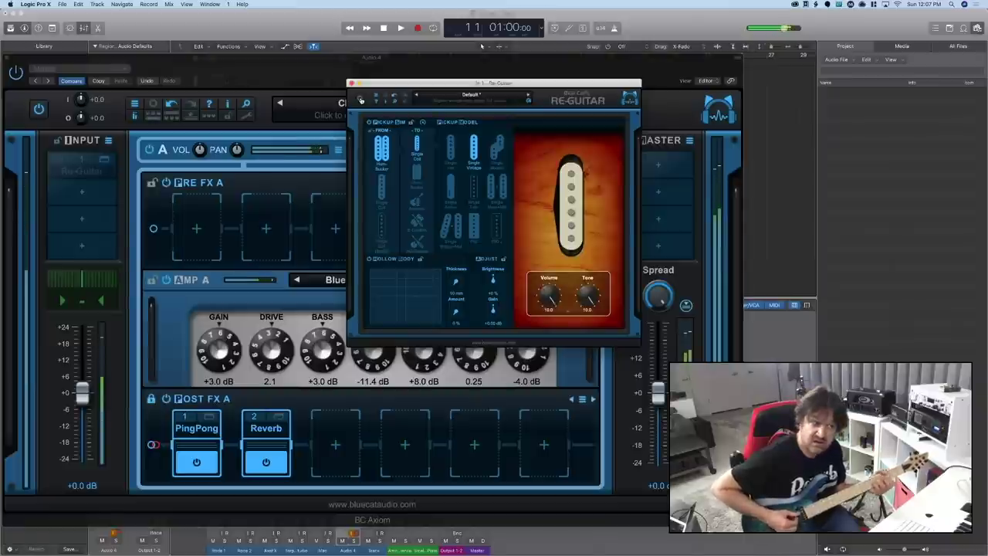
{"action": "left_click", "coordinate": [360, 99]}
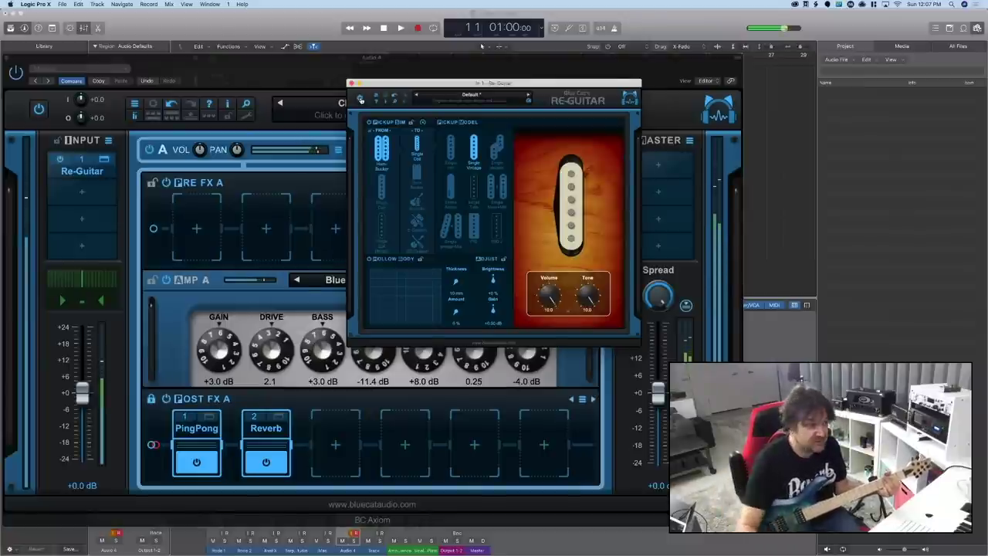
{"action": "left_click", "coordinate": [360, 101]}
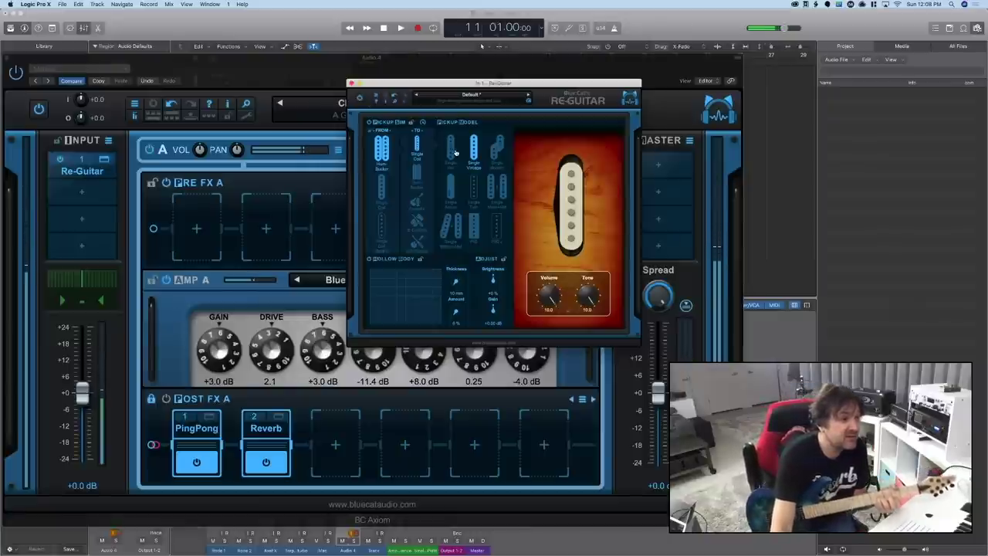
Change Re-Guitar's pickup model to Single Tele and compare the tone with the effect bypassed and active
{"action": "left_click", "coordinate": [476, 191]}
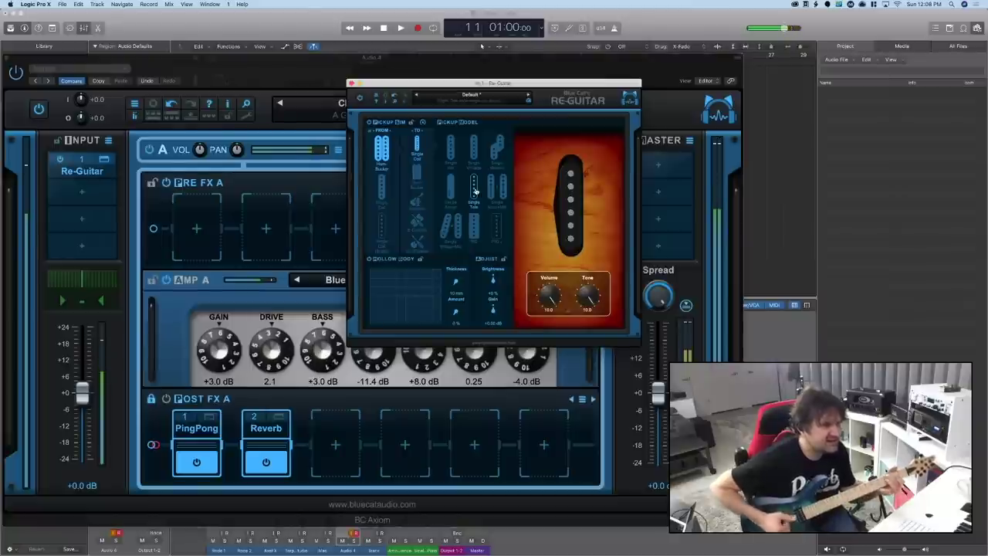
{"action": "left_click", "coordinate": [360, 100]}
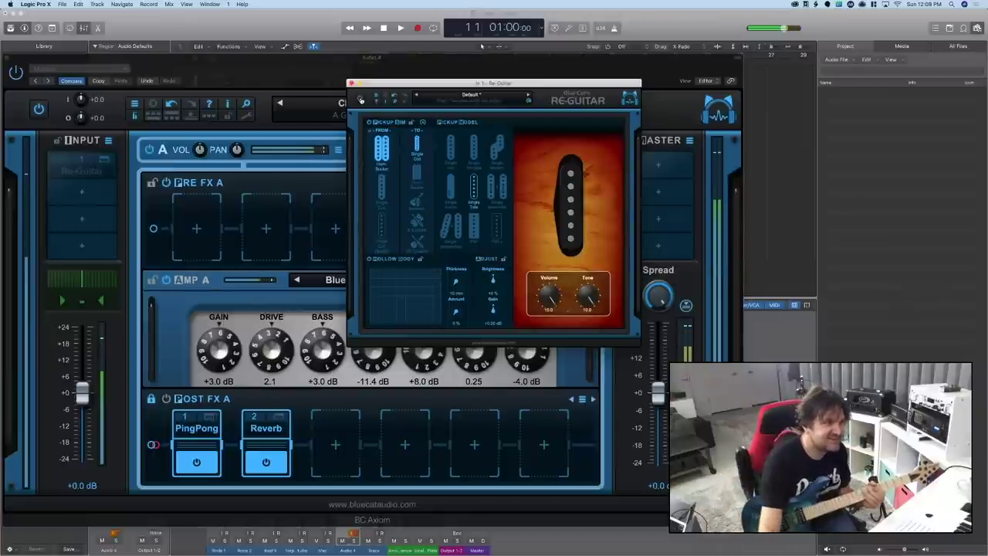
{"action": "left_click", "coordinate": [359, 101]}
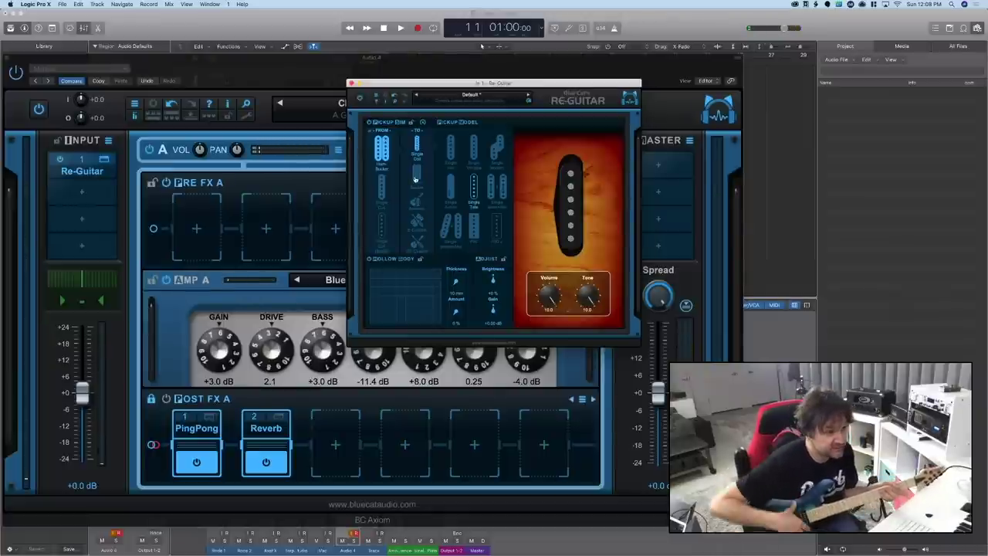
Try Re-Guitar's humbucker simulation with the wide Jazz pickup model on the guitar tone
{"action": "left_click", "coordinate": [415, 176]}
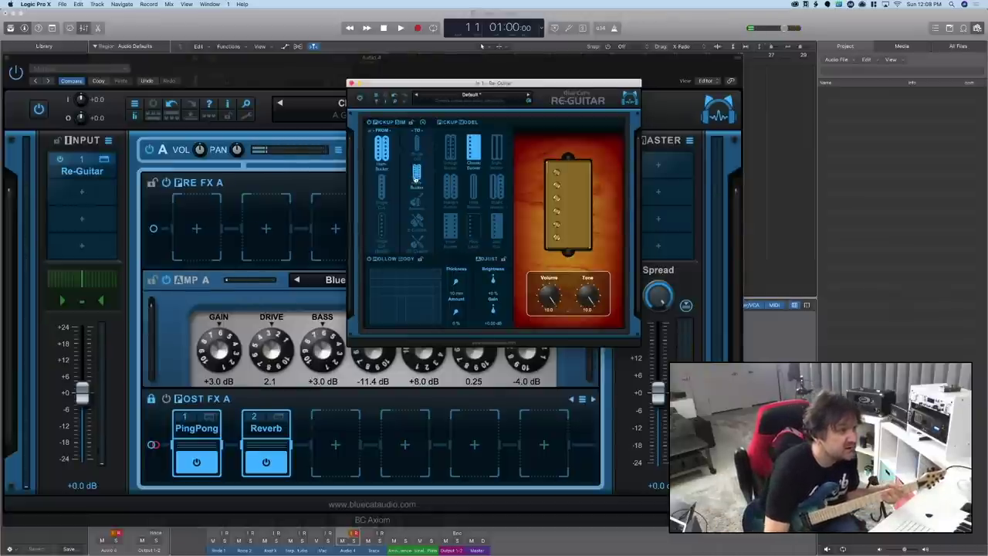
{"action": "left_click", "coordinate": [475, 225]}
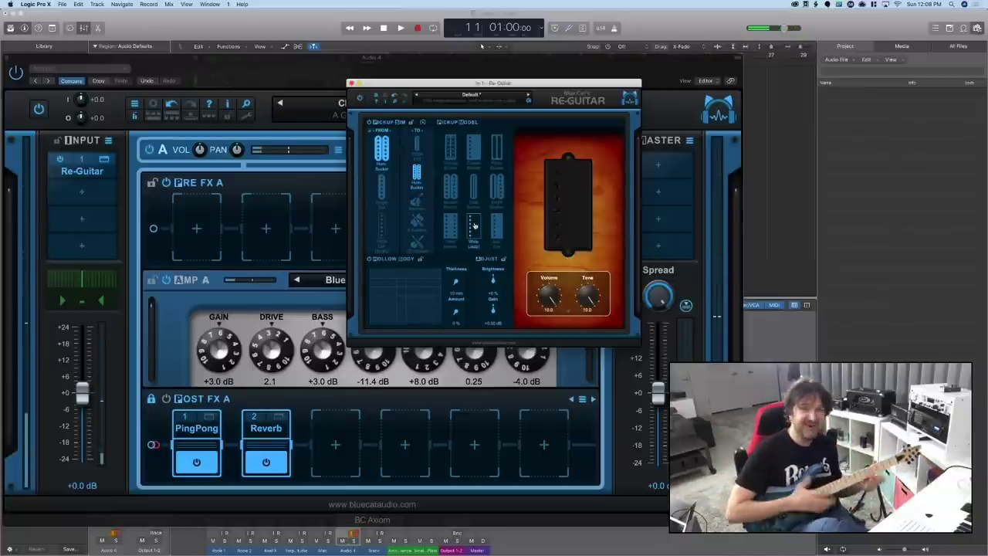
{"action": "left_click", "coordinate": [474, 226]}
Switch Re-Guitar's target pickup to single coil with the Single Vintage model and close its editor
{"action": "left_click", "coordinate": [417, 148]}
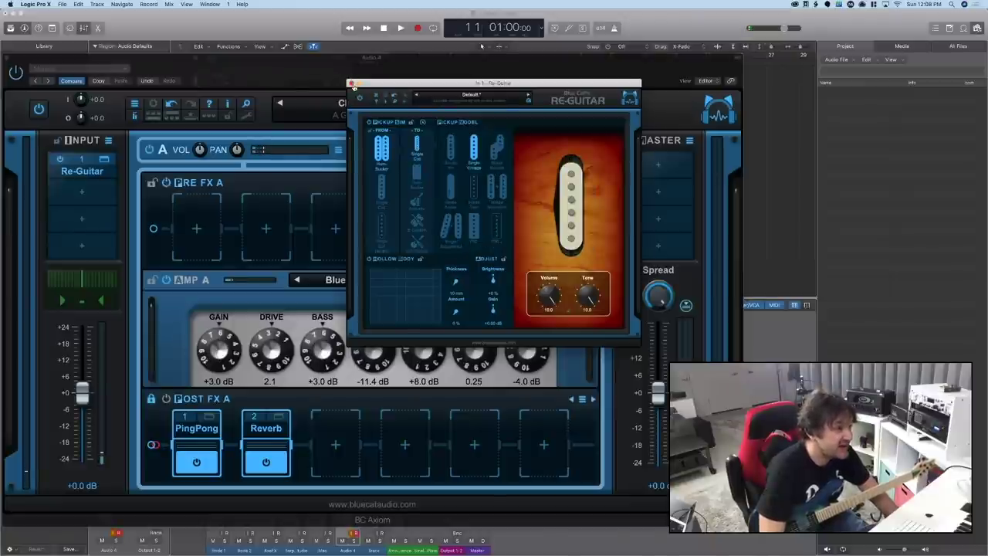
{"action": "left_click", "coordinate": [350, 82]}
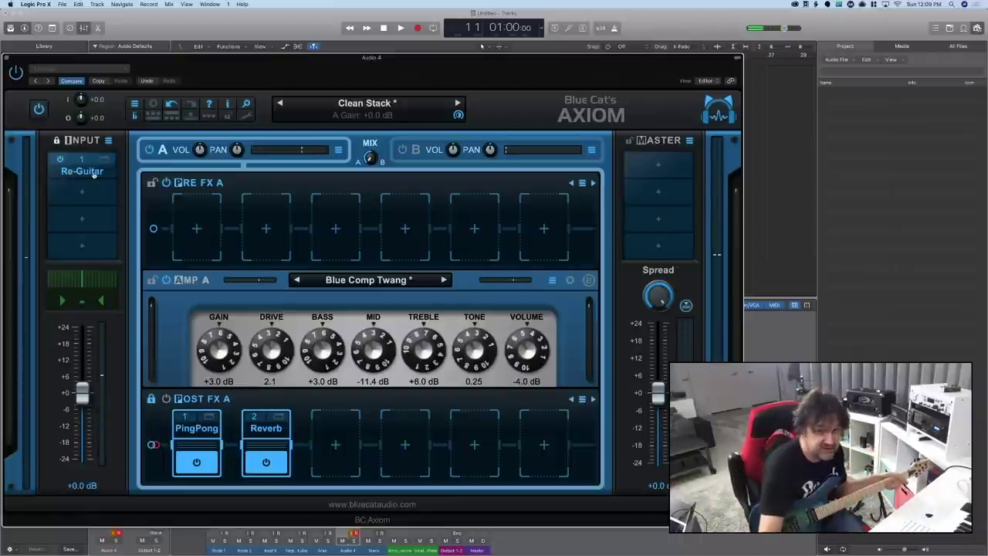
Browse the factory guitar presets and load 15 Clean Room
{"action": "left_click", "coordinate": [363, 105]}
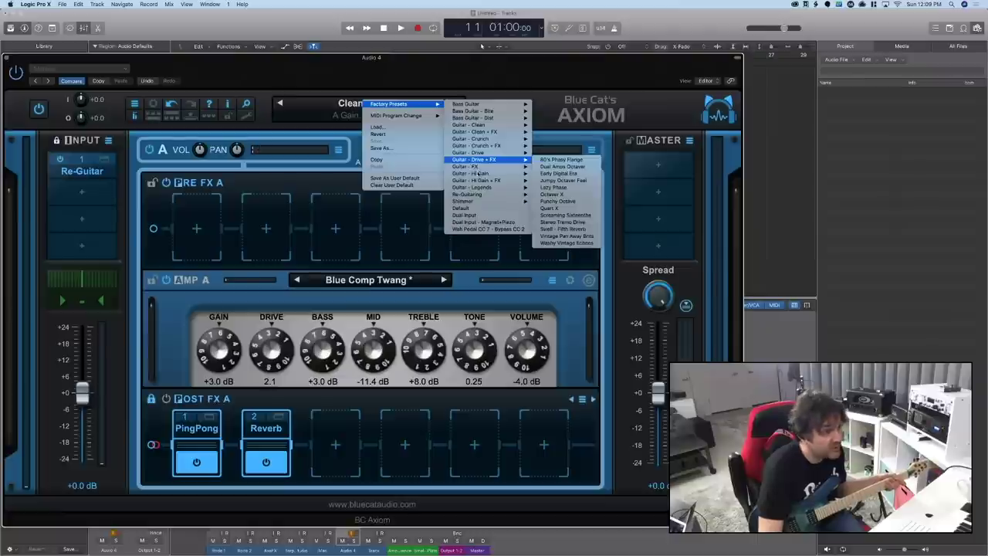
{"action": "mouse_move", "coordinate": [480, 168]}
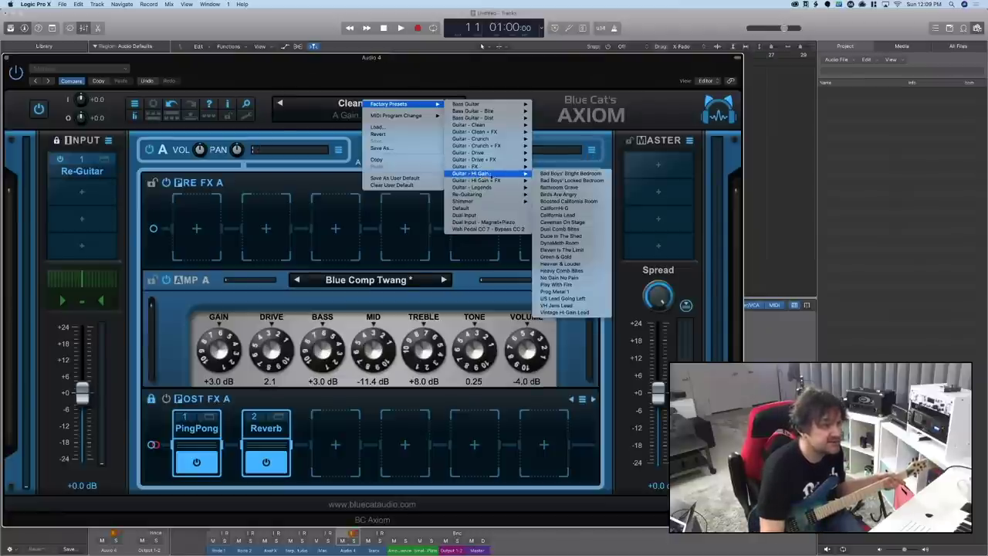
{"action": "left_click", "coordinate": [567, 198]}
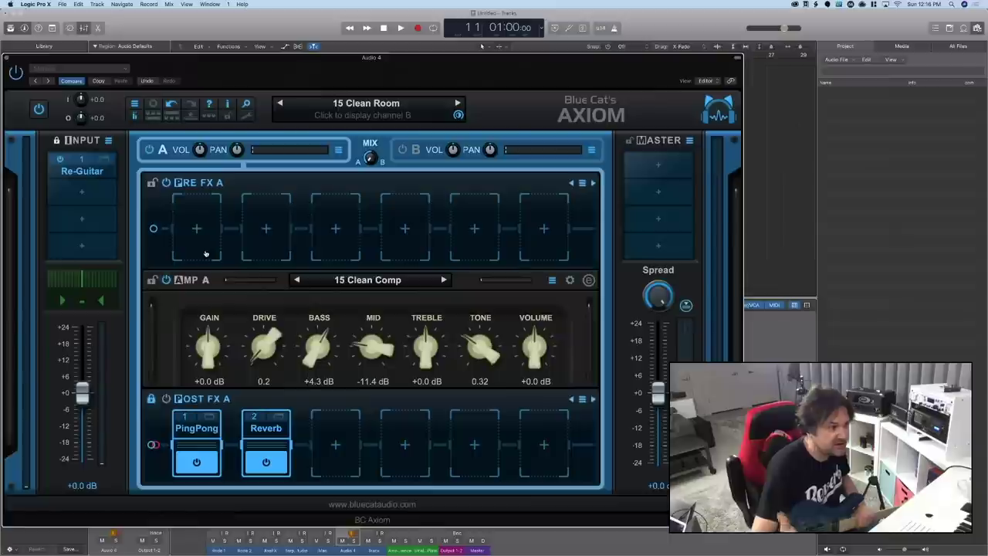
Load the WaveShell VST plug-in file into the Reverb slot of Post FX A and open its list of insertable plug-ins
{"action": "right_click", "coordinate": [268, 438]}
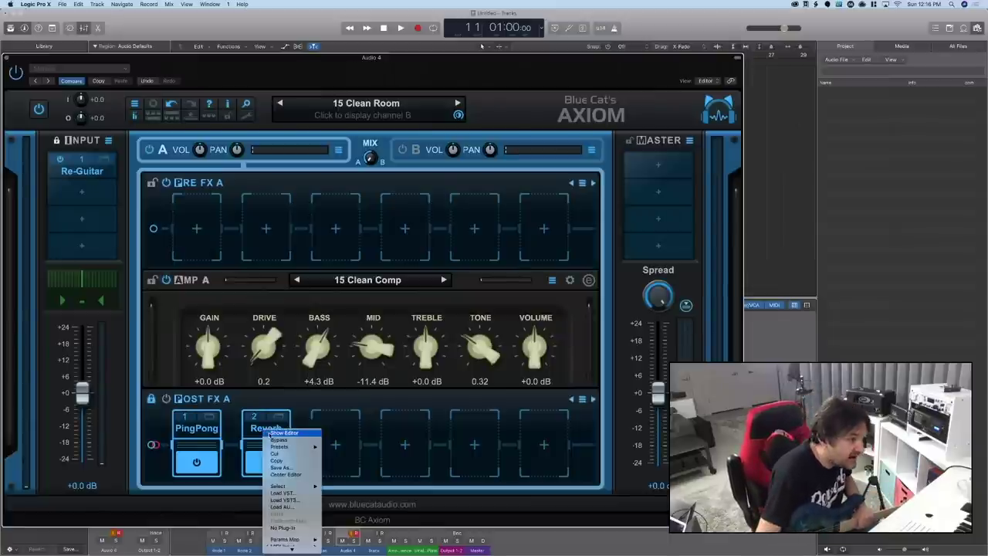
{"action": "left_click", "coordinate": [294, 494]}
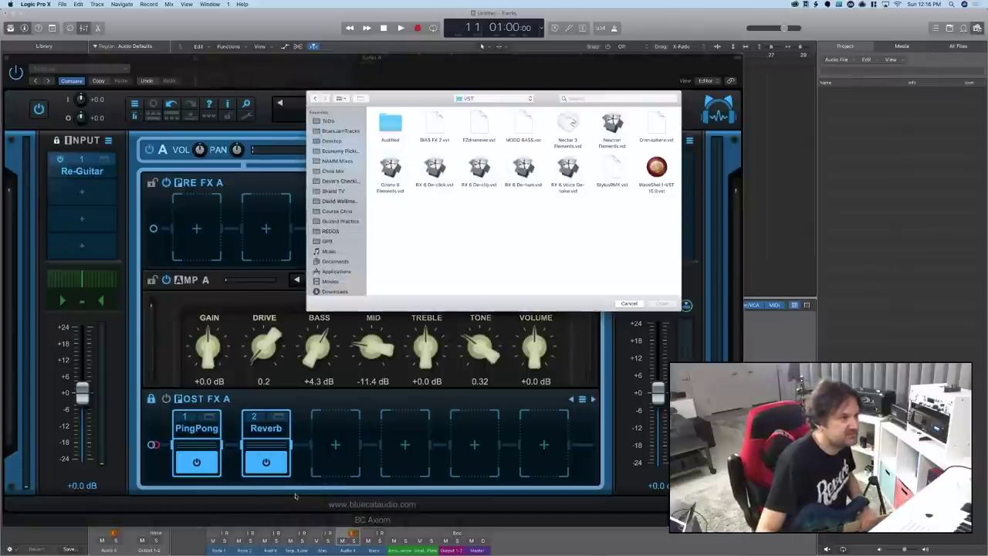
{"action": "double_click", "coordinate": [656, 168]}
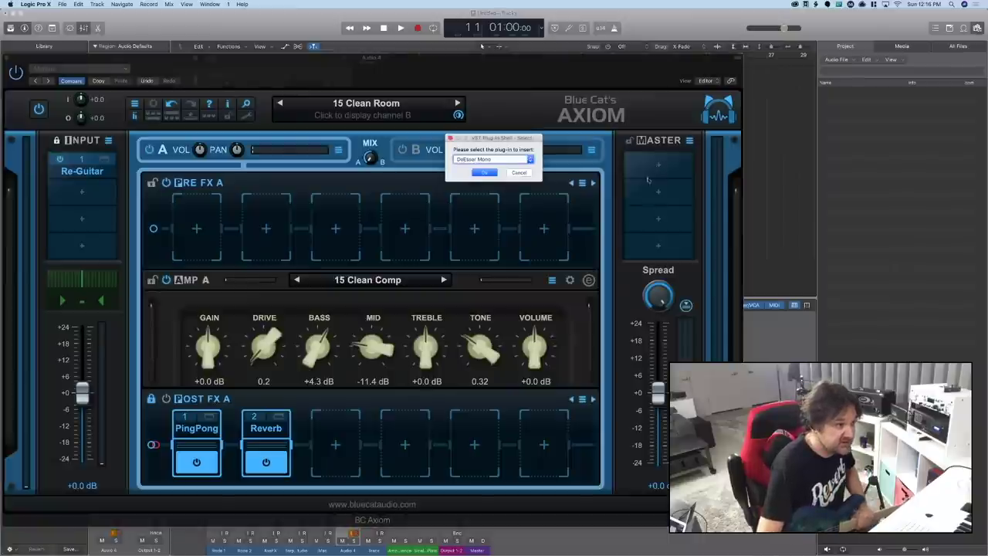
{"action": "left_click", "coordinate": [531, 159]}
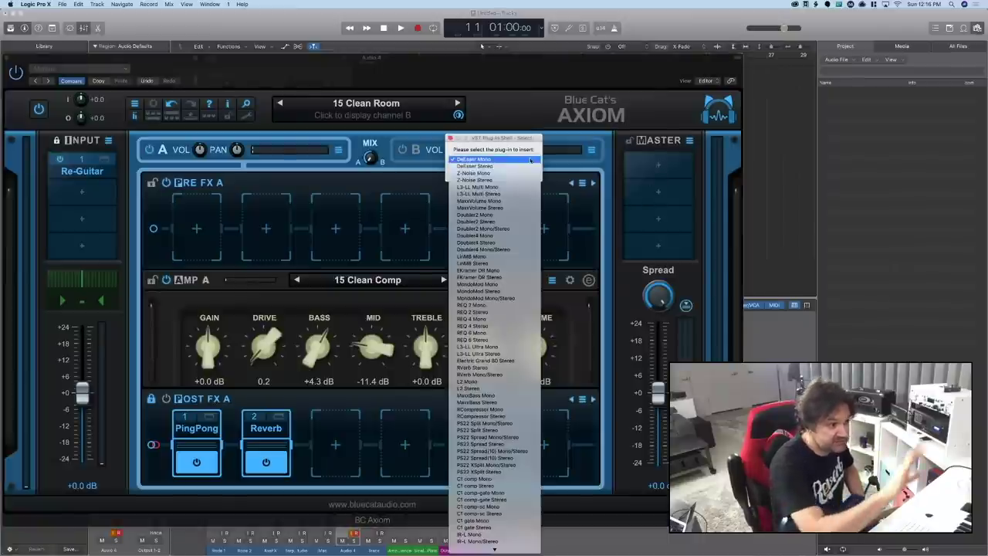